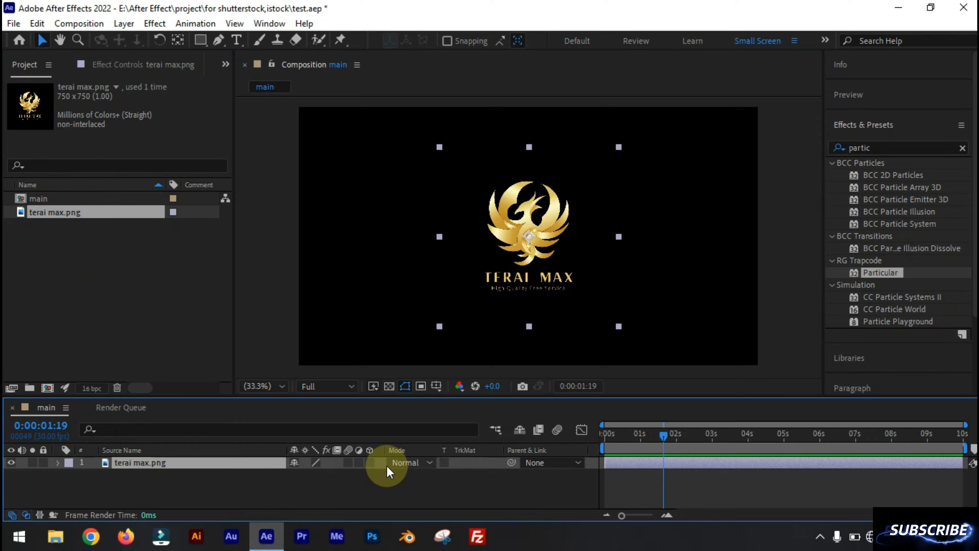
# - Make the terai max.png logo layer 3D and hide it in the composition
pyautogui.click(369, 462)
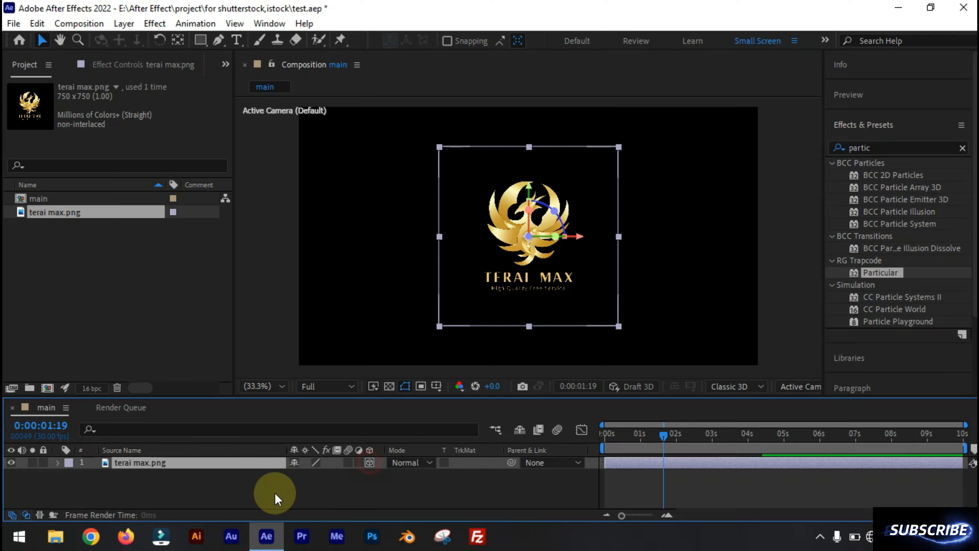
pyautogui.click(125, 492)
pyautogui.click(10, 463)
# - Create a black 1920 x 1080 px solid layer named particles
pyautogui.rightClick(103, 484)
pyautogui.moveTo(231, 308)
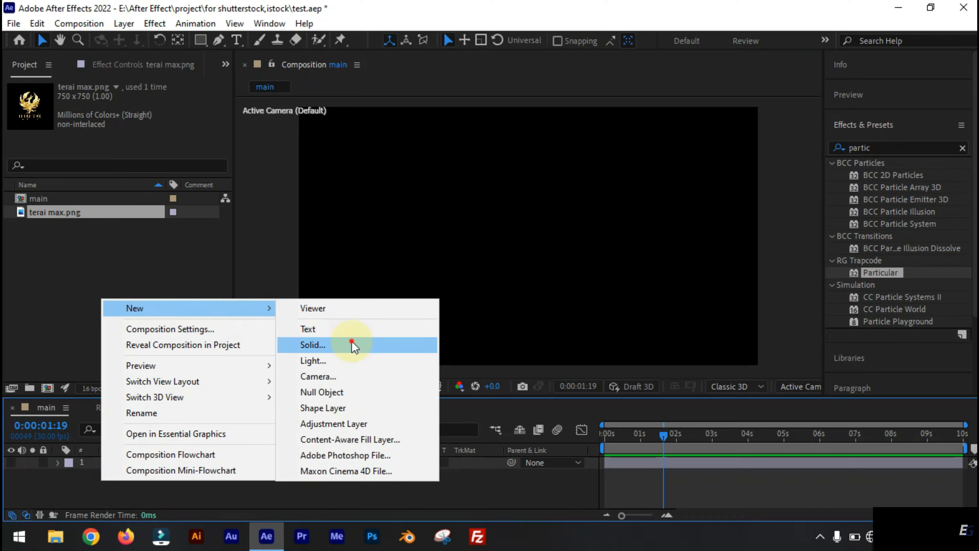
pyautogui.click(350, 343)
pyautogui.write('particle')
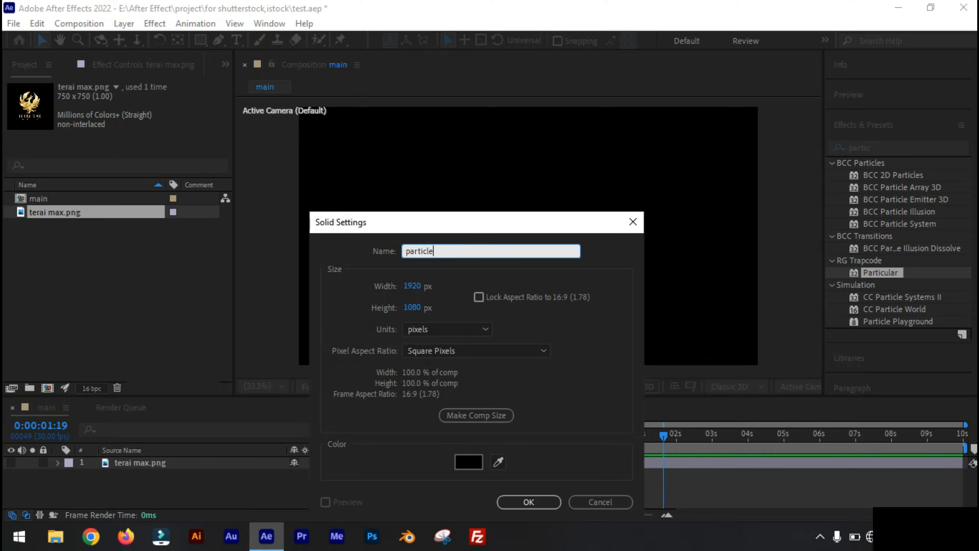
pyautogui.write('s')
pyautogui.press('Return')
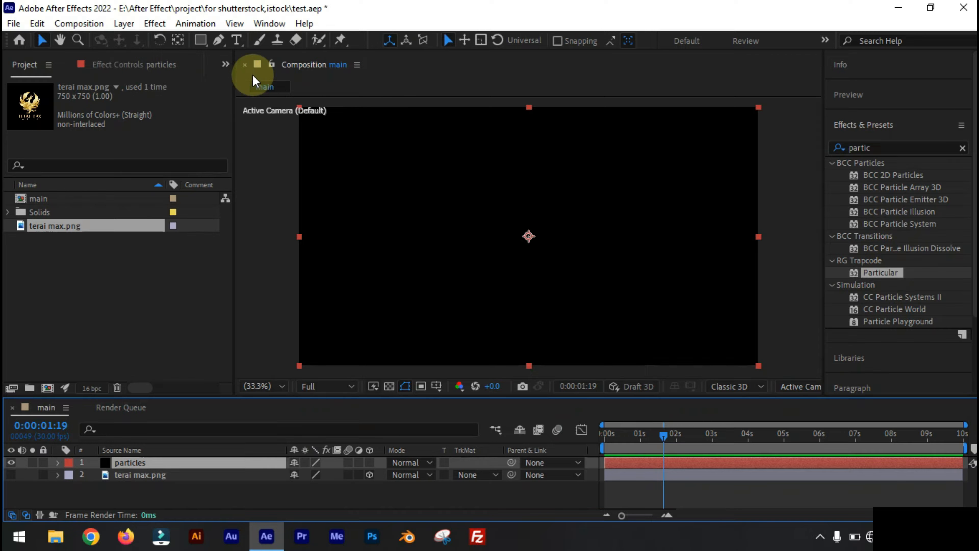
# - Apply the Trapcode Particular effect to the particles solid and set its Emitter Type to Layer
pyautogui.click(155, 23)
pyautogui.click(513, 325)
pyautogui.click(22, 164)
pyautogui.click(172, 201)
pyautogui.click(162, 295)
# - Choose terai max.png as the source layer of Particular's Layer Emitter
pyautogui.scroll(-4, 77, 270)
pyautogui.click(36, 275)
pyautogui.click(147, 287)
pyautogui.click(158, 338)
# - Try emitter Particles/sec values of 100000, 20000 and 15010 on the particles layer
pyautogui.scroll(2, 194, 243)
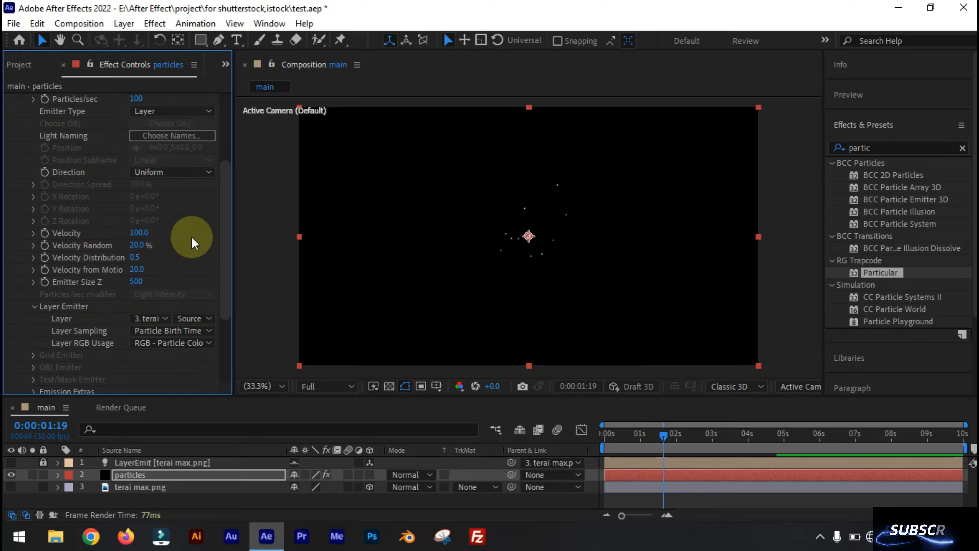
pyautogui.scroll(2, 195, 243)
pyautogui.click(137, 195)
pyautogui.write('100000')
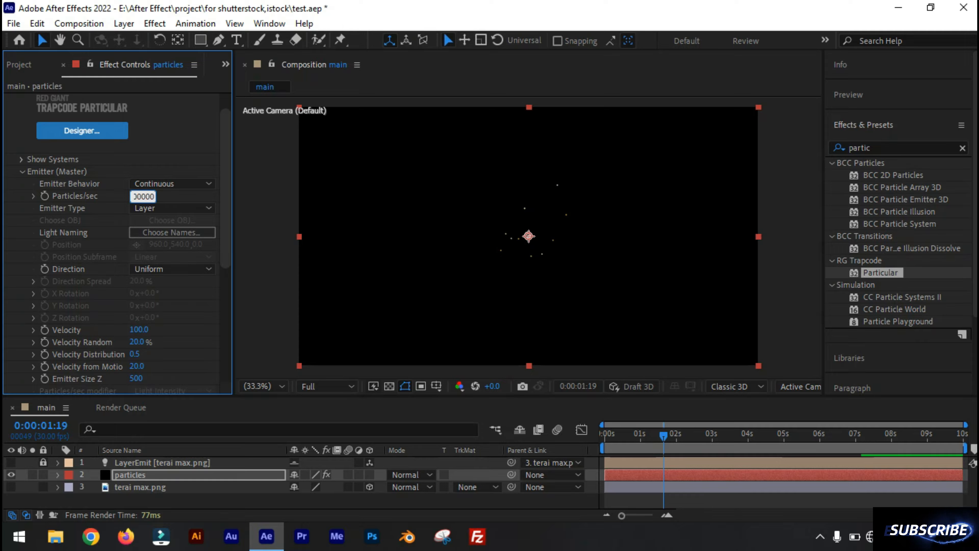
pyautogui.press('Return')
pyautogui.click(144, 196)
pyautogui.click(142, 218)
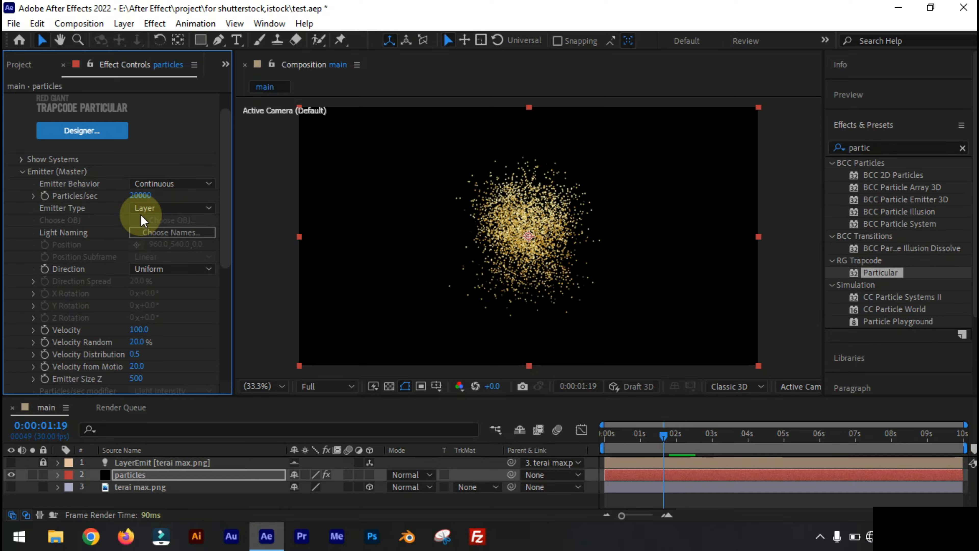
pyautogui.moveTo(143, 197); pyautogui.dragTo(101, 231)
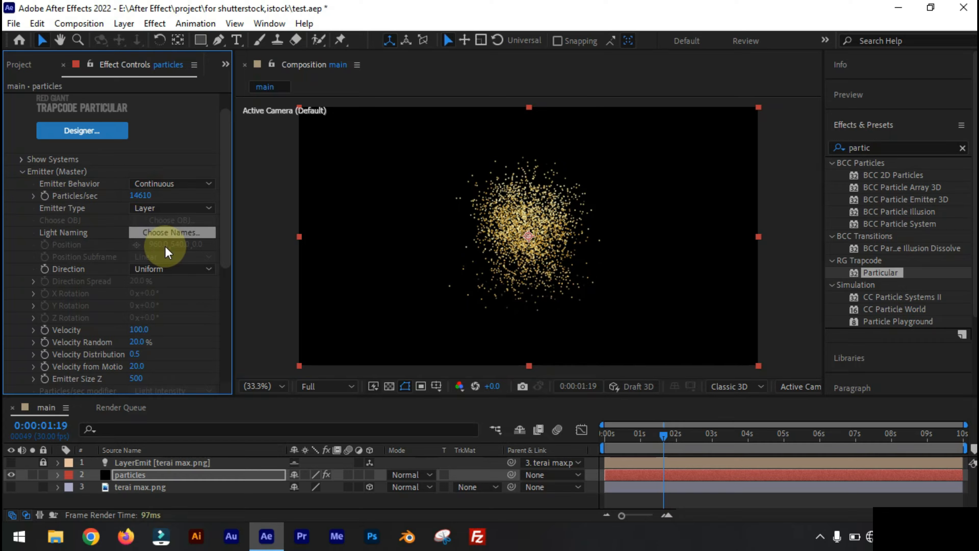
pyautogui.moveTo(140, 197)
pyautogui.mouseDown()
pyautogui.moveTo(169, 200)
pyautogui.moveTo(151, 199)
pyautogui.mouseUp()
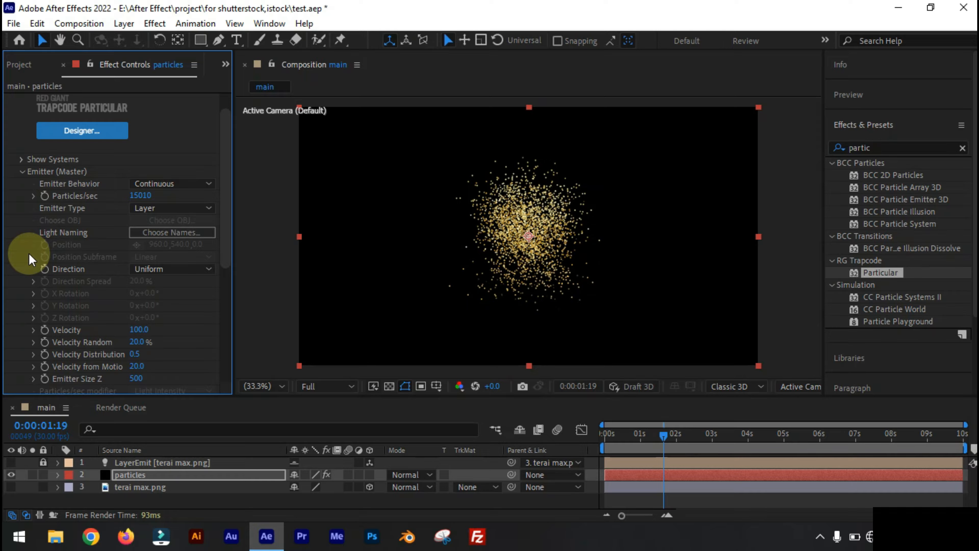
# - Set the emitter's Velocity to 0 and Particles/sec to 19000
pyautogui.click(139, 329)
pyautogui.write('0')
pyautogui.press('Return')
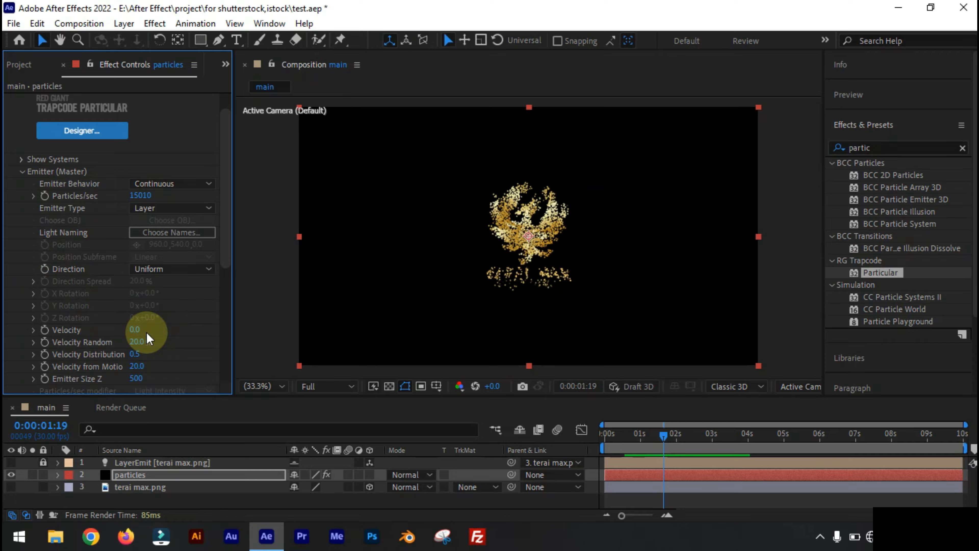
pyautogui.moveTo(143, 196); pyautogui.dragTo(192, 202)
pyautogui.click(138, 198)
pyautogui.write('19000')
pyautogui.press('Return')
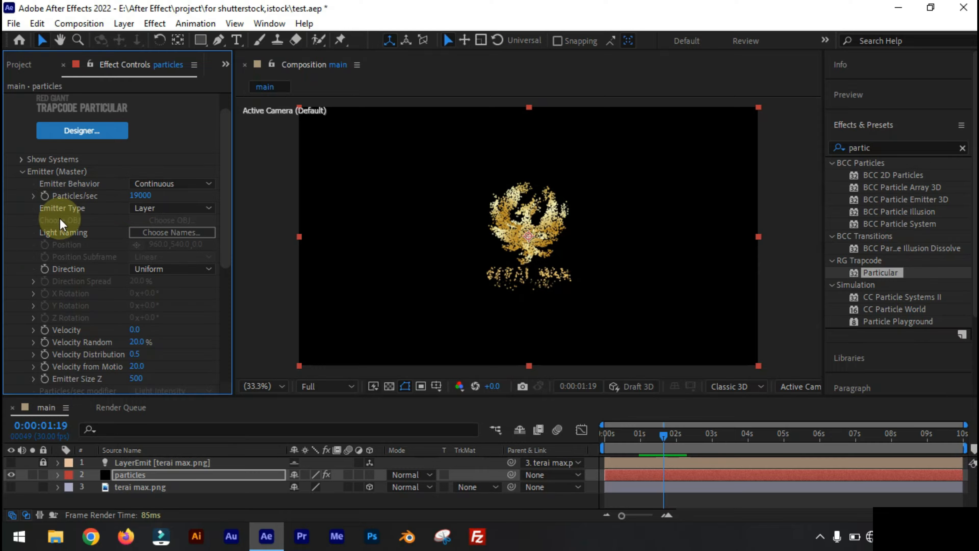
# - Set the particles' Sphere Feather to 0 and their Size to 2
pyautogui.scroll(-3, 24, 314)
pyautogui.scroll(-6, 22, 308)
pyautogui.click(143, 168)
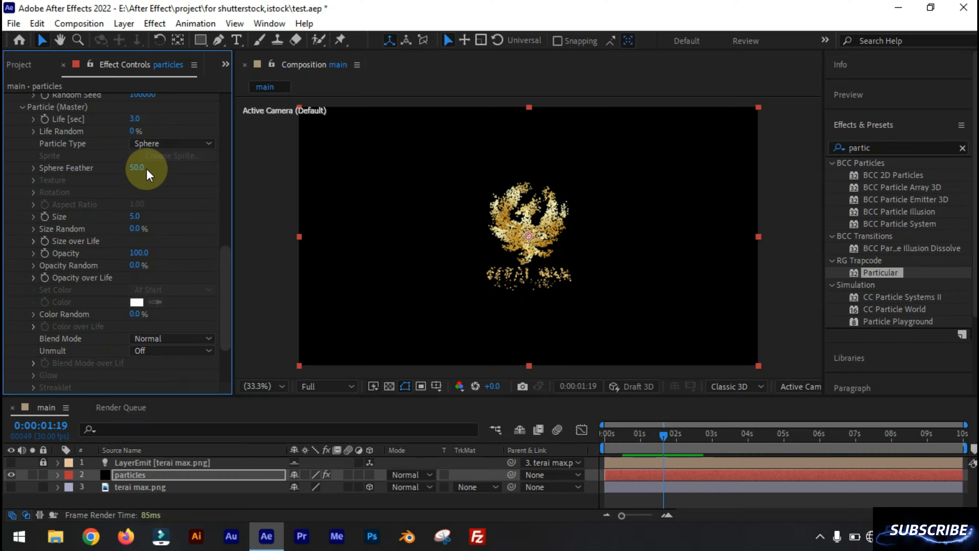
pyautogui.write('0')
pyautogui.click(135, 119)
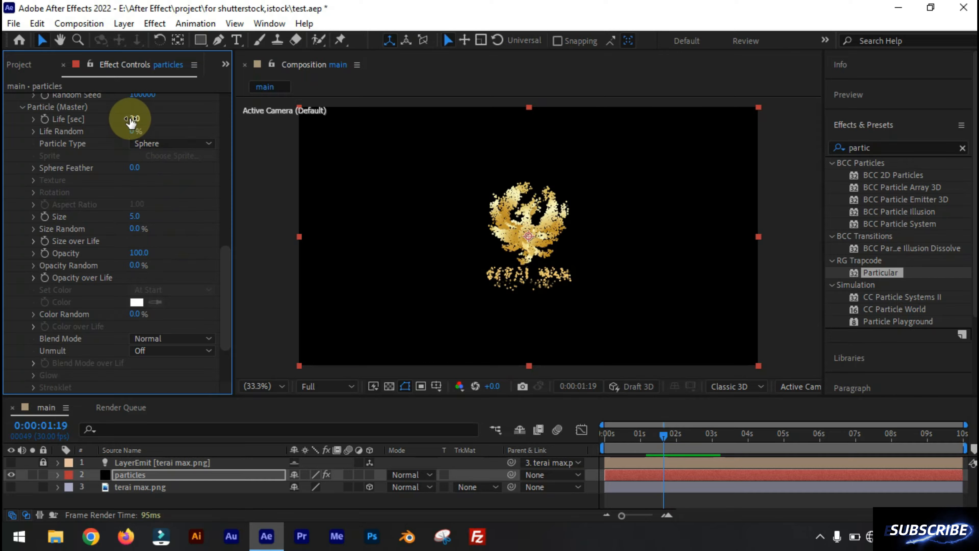
pyautogui.click(135, 216)
pyautogui.write('2')
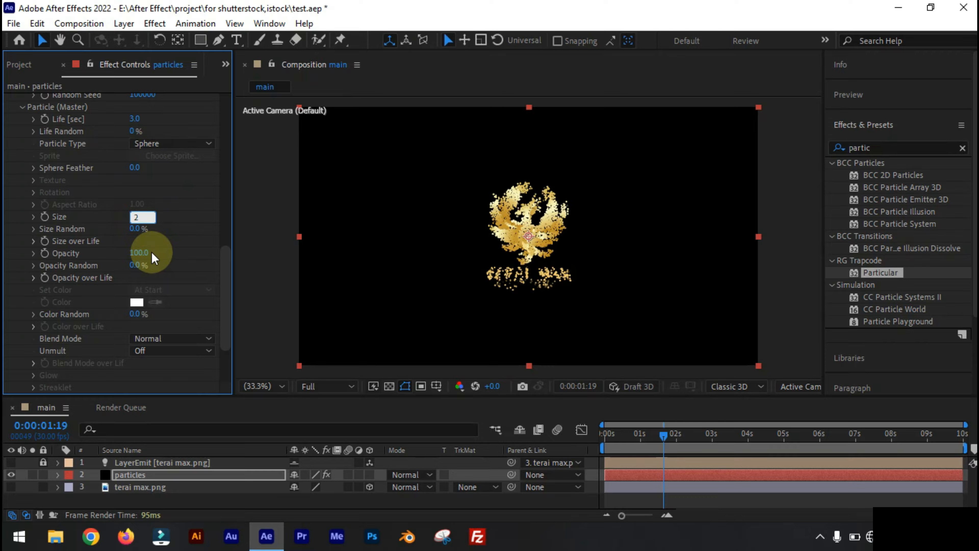
pyautogui.press('Return')
# - Add a Two-Node Camera with the 35mm preset and place it at the top of the layer stack
pyautogui.rightClick(147, 473)
pyautogui.rightClick(137, 491)
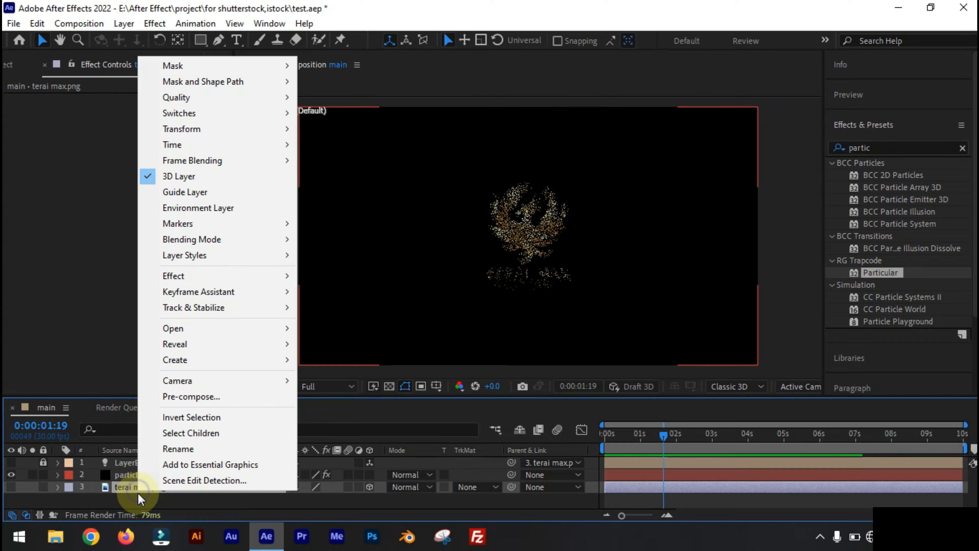
pyautogui.rightClick(129, 500)
pyautogui.moveTo(193, 328)
pyautogui.click(347, 391)
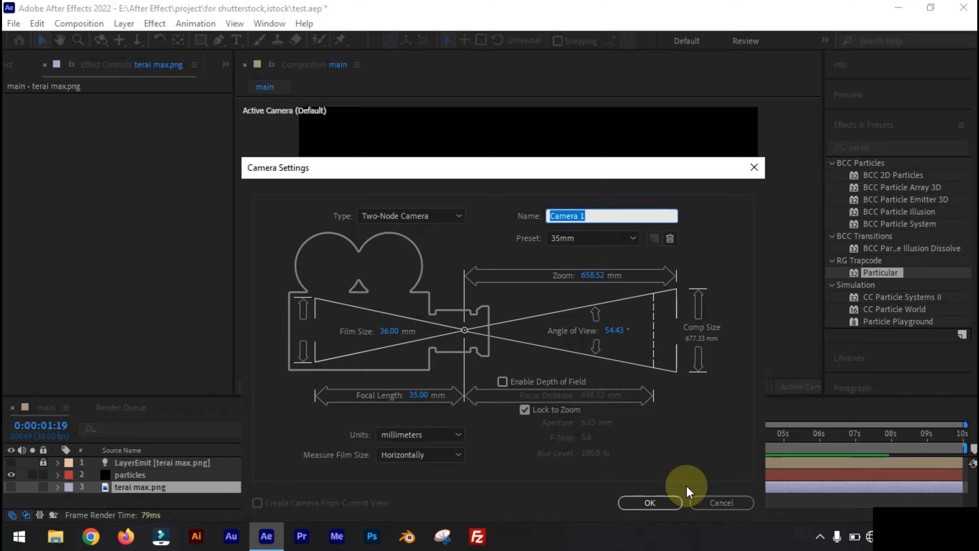
pyautogui.click(652, 501)
pyautogui.moveTo(132, 488); pyautogui.dragTo(130, 461)
# - Duplicate the particles layer and select the lower of the two copies
pyautogui.click(130, 485)
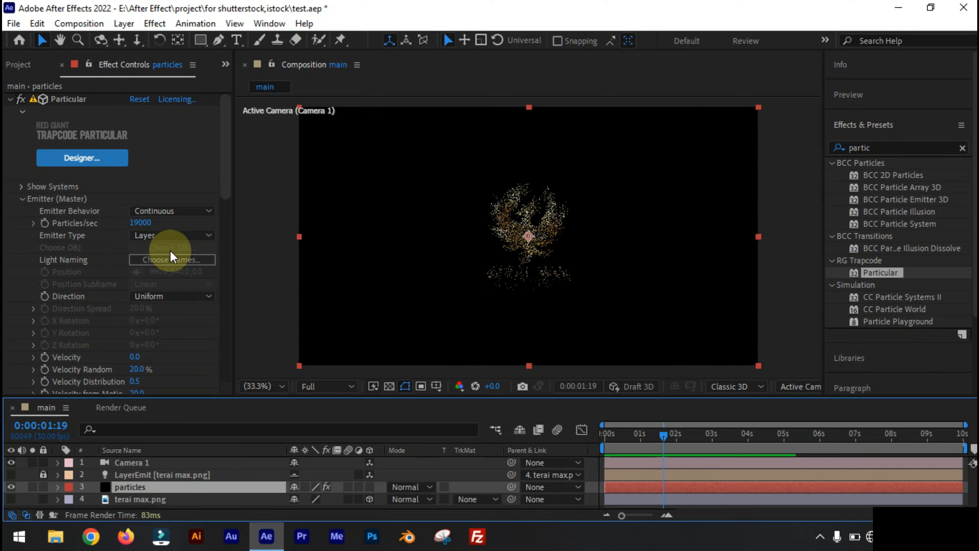
pyautogui.click(38, 24)
pyautogui.click(58, 209)
pyautogui.click(135, 502)
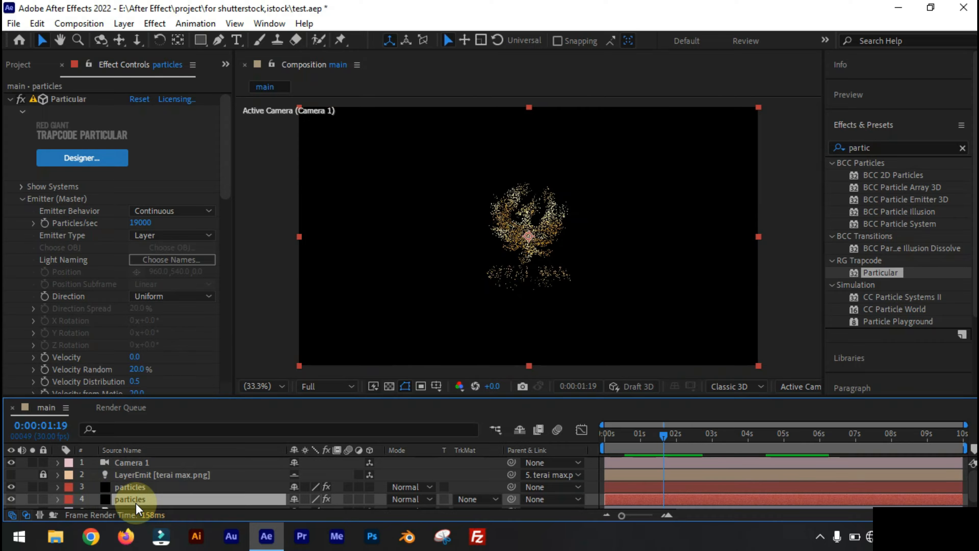
pyautogui.scroll(-3, 49, 345)
pyautogui.scroll(-10, 49, 348)
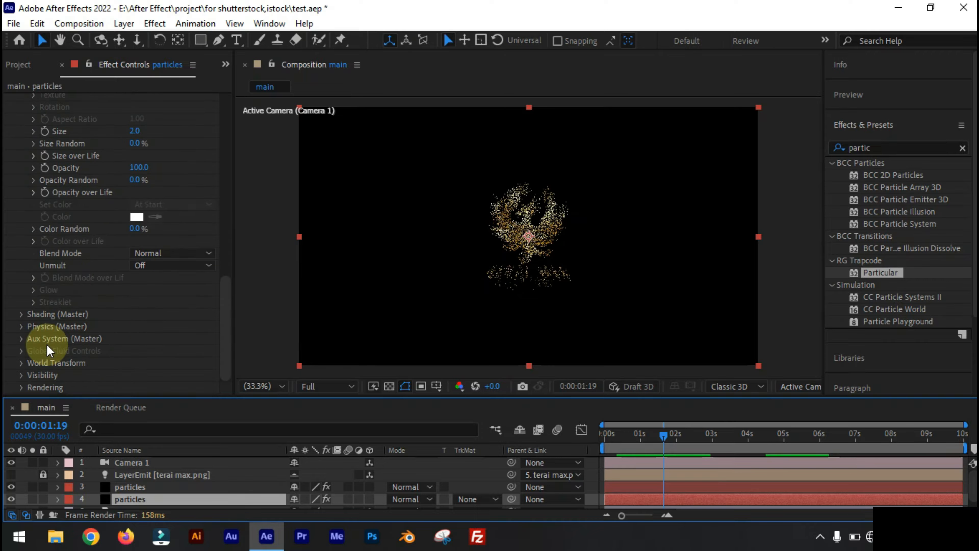
pyautogui.click(22, 326)
pyautogui.scroll(-1, 47, 330)
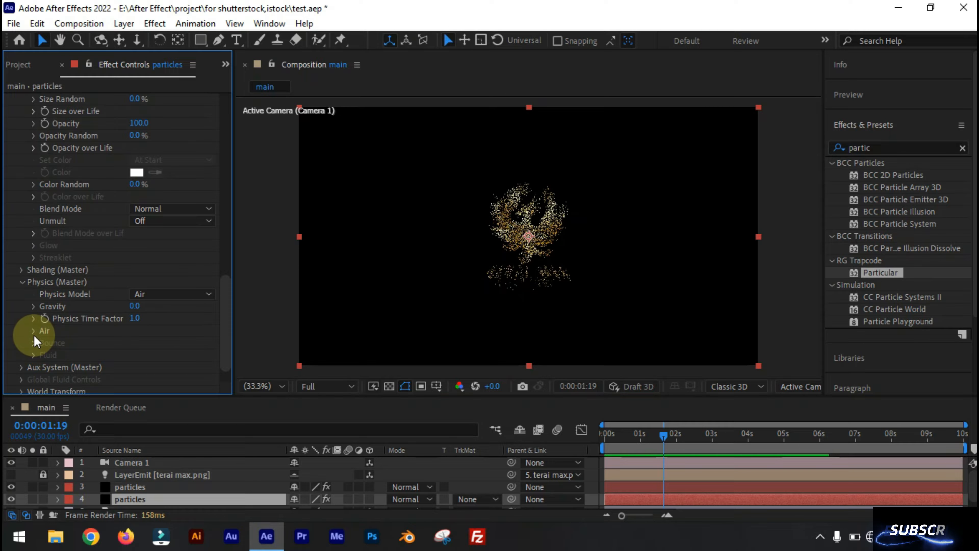
pyautogui.click(34, 334)
pyautogui.scroll(-3, 33, 335)
pyautogui.click(38, 243)
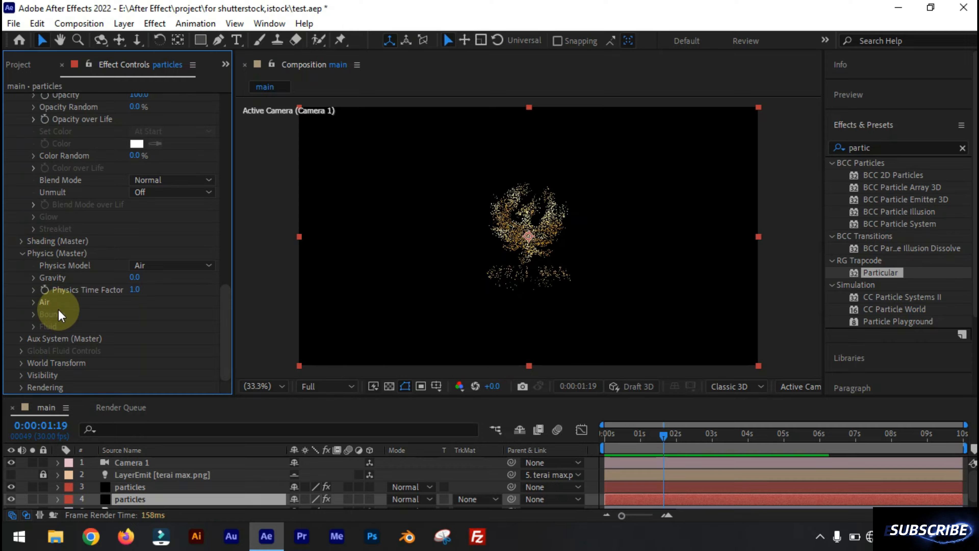
# - Try a different Velocity Random on the lower particles layer, then restore it to 20%
pyautogui.scroll(4, 59, 309)
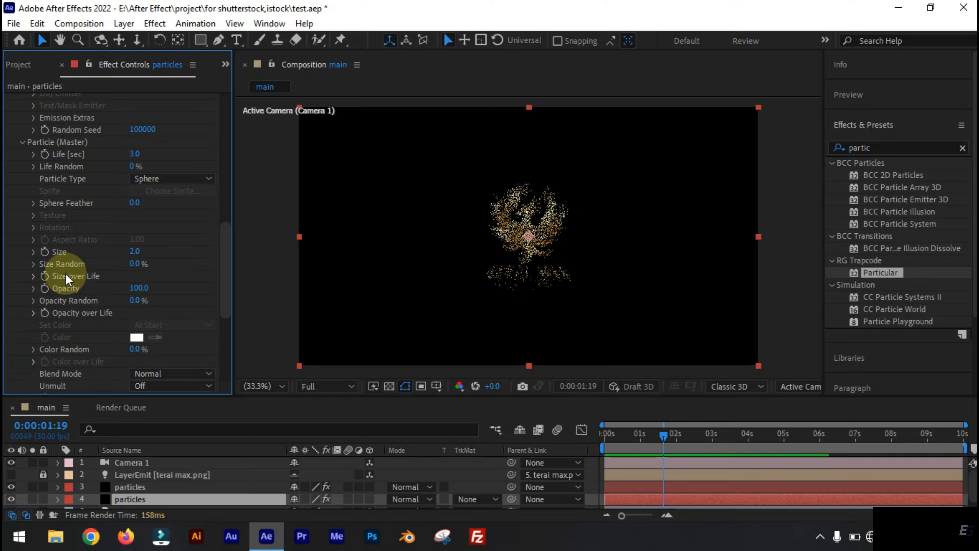
pyautogui.scroll(5, 65, 274)
pyautogui.moveTo(135, 134); pyautogui.dragTo(350, 139)
pyautogui.click(141, 136)
pyautogui.write('20')
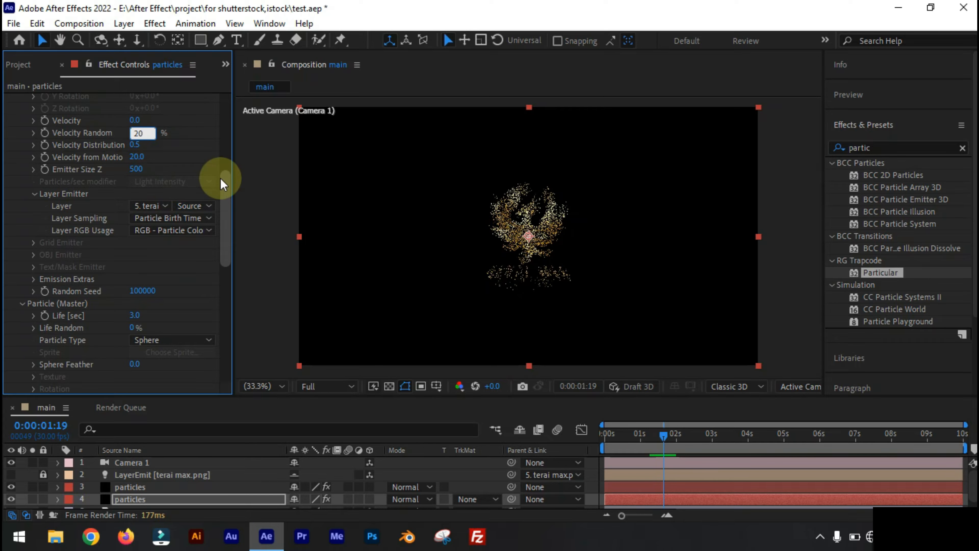
# - Set the lower particles layer's Velocity to 400 and its Emitter Size Z to 50
pyautogui.hotkey('shift', 'Tab')
pyautogui.scroll(3, 223, 184)
pyautogui.write('100')
pyautogui.press('Return')
pyautogui.click(139, 233)
pyautogui.write('400')
pyautogui.press('Return')
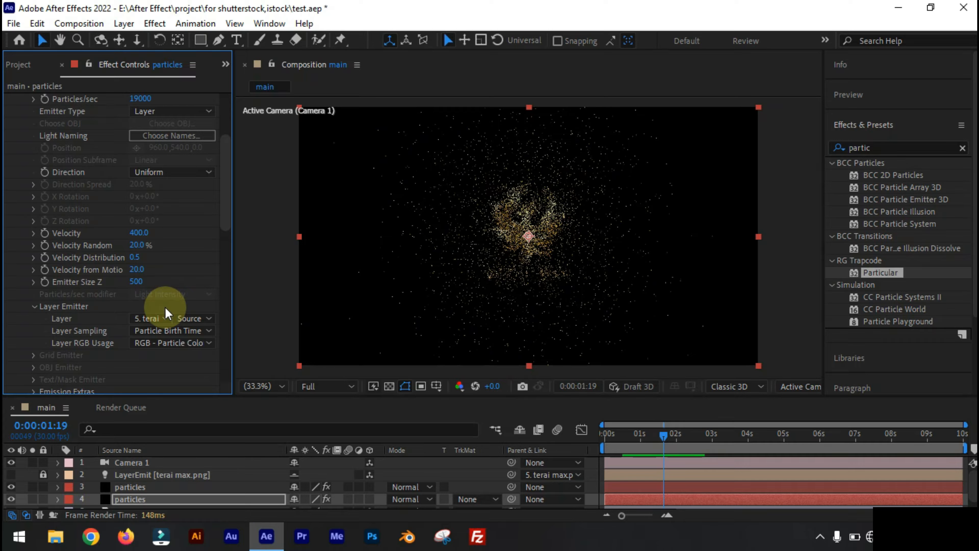
pyautogui.click(136, 281)
pyautogui.write('50')
pyautogui.press('Return')
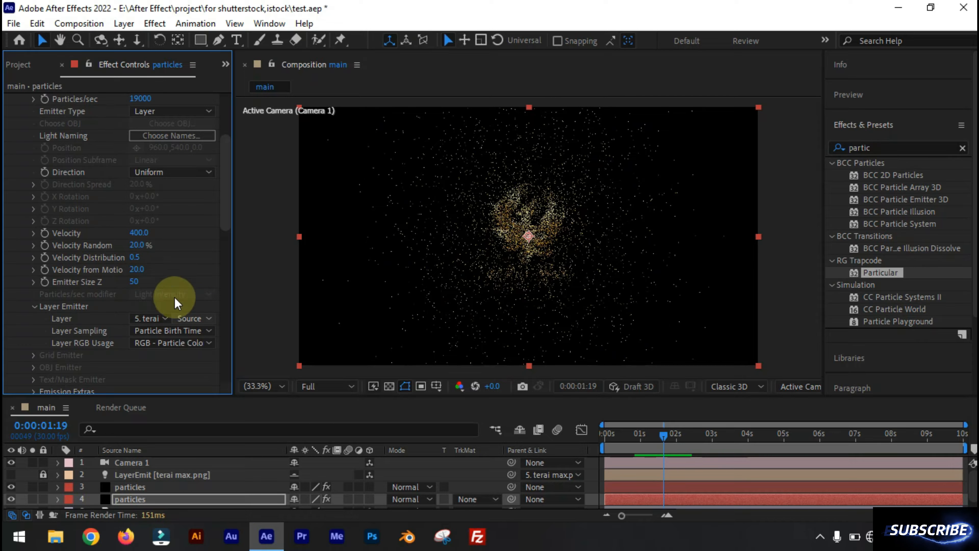
# - Set the lower particles layer's emitter Particles/sec to 2040, after first trying 500
pyautogui.scroll(3, 154, 232)
pyautogui.click(143, 164)
pyautogui.write('500')
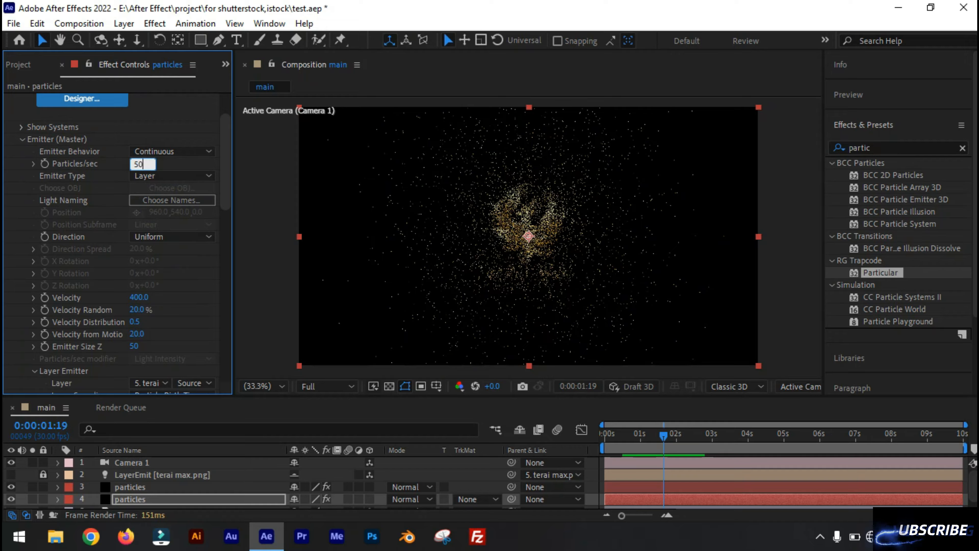
pyautogui.press('Return')
pyautogui.moveTo(132, 166)
pyautogui.mouseDown()
pyautogui.moveTo(218, 164)
pyautogui.moveTo(227, 175)
pyautogui.moveTo(168, 160)
pyautogui.moveTo(144, 167)
pyautogui.mouseUp()
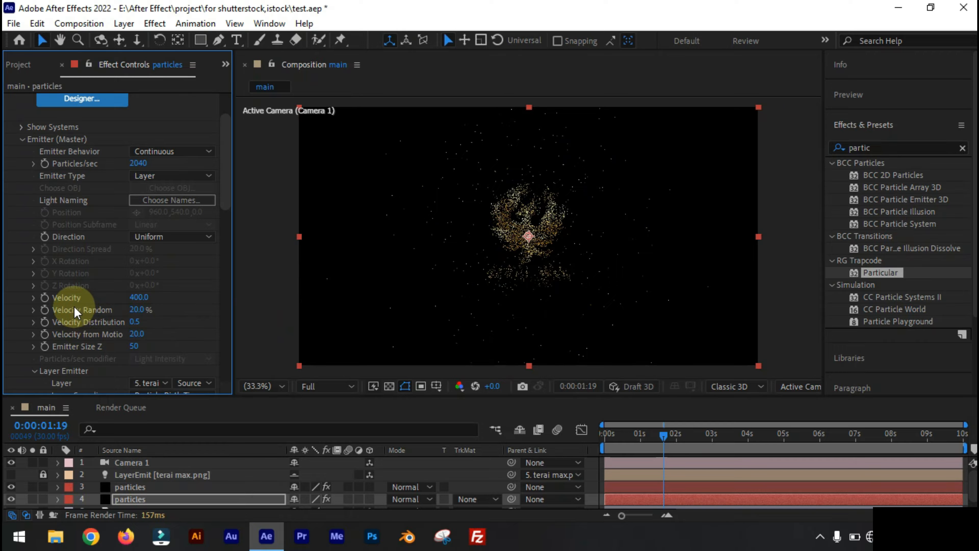
# - Set the Aux System's Emit option to Continuously on the lower particles layer
pyautogui.scroll(-15, 71, 309)
pyautogui.click(162, 284)
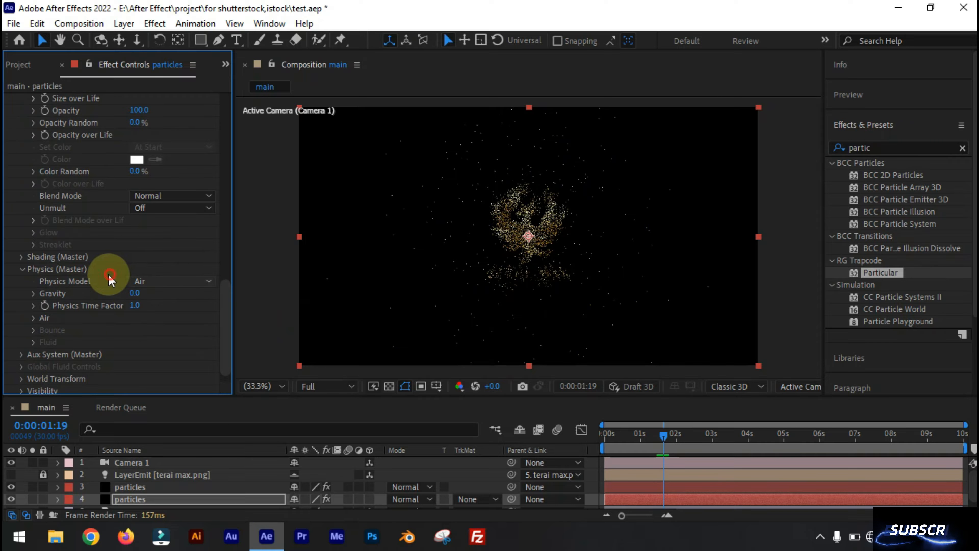
pyautogui.click(21, 355)
pyautogui.scroll(-5, 77, 293)
pyautogui.click(170, 111)
pyautogui.click(161, 159)
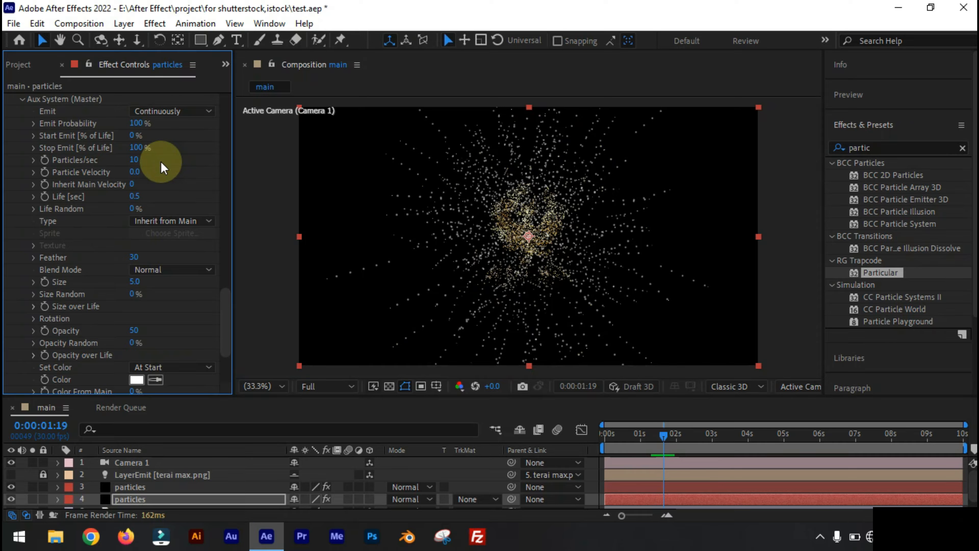
# - Try an Opacity of 0 for the Aux System particles and look through the other Aux settings
pyautogui.click(133, 330)
pyautogui.write('0')
pyautogui.press('Return')
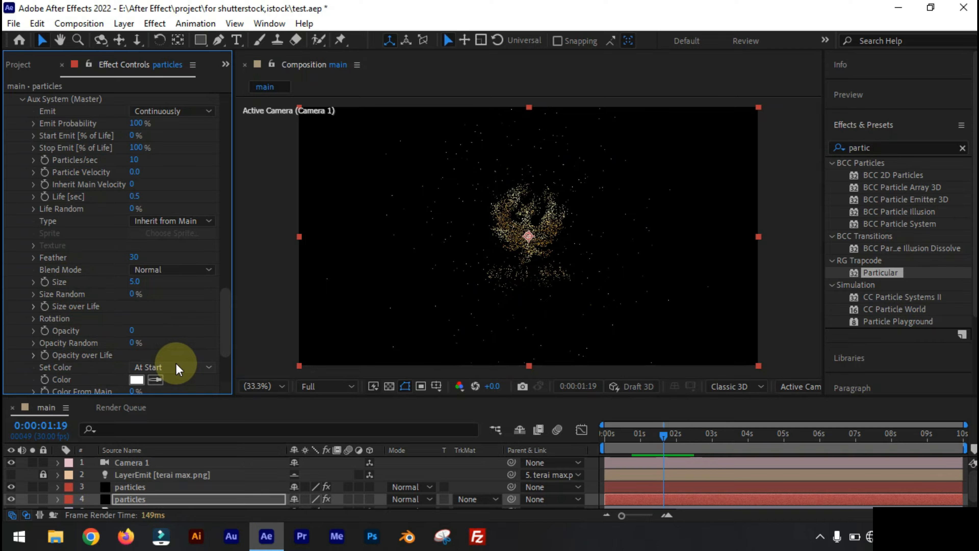
pyautogui.scroll(-2, 176, 330)
pyautogui.scroll(-1, 173, 311)
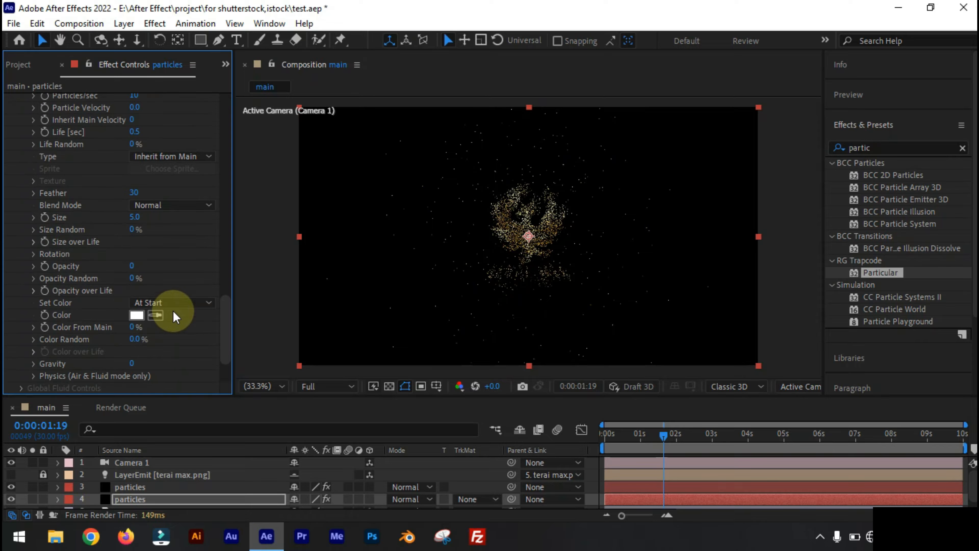
pyautogui.scroll(1, 171, 248)
pyautogui.scroll(1, 171, 248)
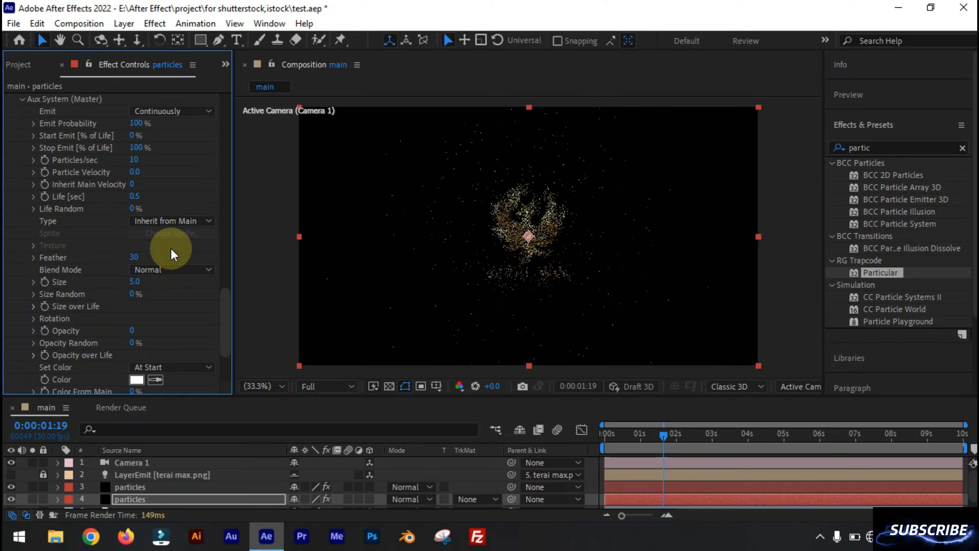
pyautogui.scroll(-2, 171, 248)
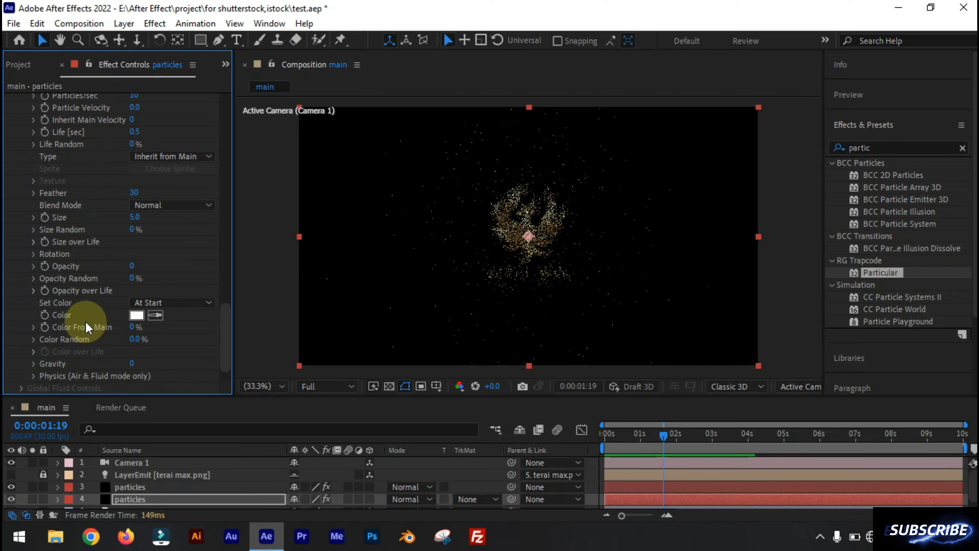
pyautogui.scroll(4, 96, 274)
# - Set the Aux System's Particles/sec to 70 and its Opacity to 50
pyautogui.moveTo(135, 192); pyautogui.dragTo(177, 216)
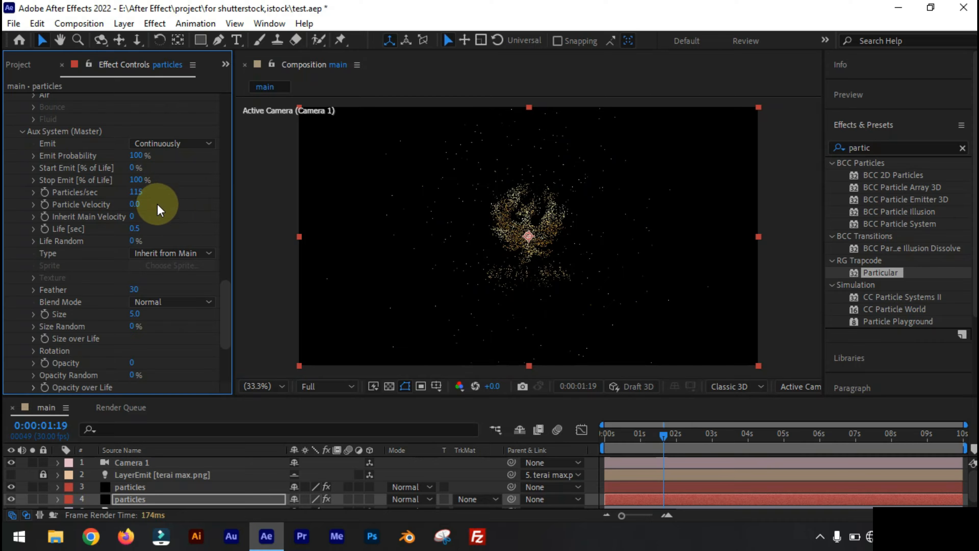
pyautogui.scroll(-1, 120, 343)
pyautogui.moveTo(135, 330)
pyautogui.mouseDown()
pyautogui.moveTo(166, 334)
pyautogui.moveTo(136, 331)
pyautogui.mouseUp()
pyautogui.moveTo(136, 160); pyautogui.dragTo(129, 168)
pyautogui.scroll(1, 524, 259)
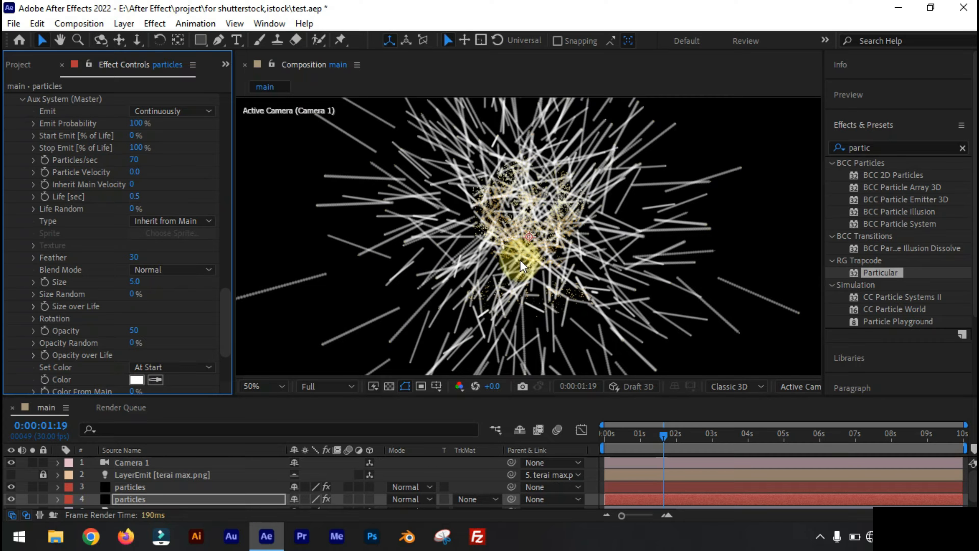
# - Set the Aux System's particle Size to 1 and its Particles/sec to 145 on the lower particles layer
pyautogui.click(135, 282)
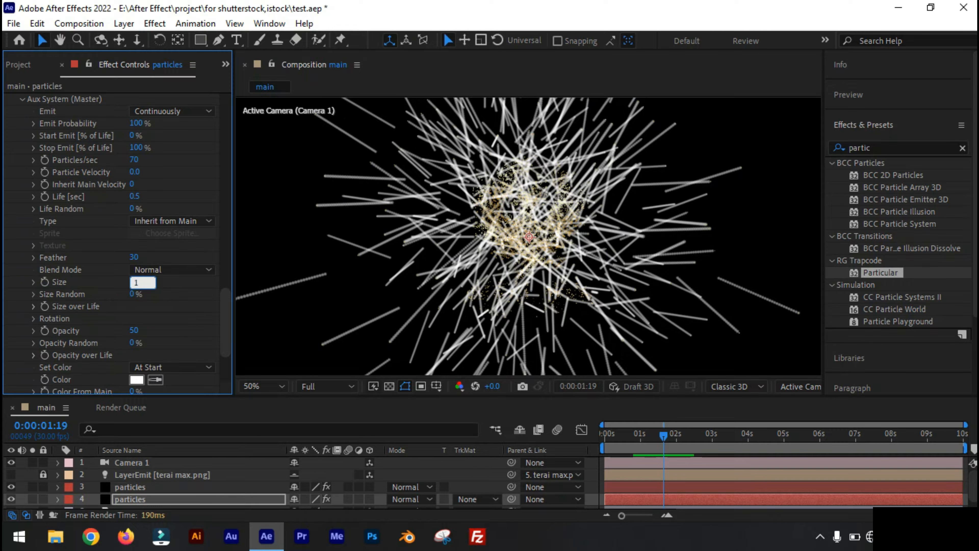
pyautogui.write('1')
pyautogui.click(148, 307)
pyautogui.scroll(1, 528, 239)
pyautogui.moveTo(136, 161); pyautogui.dragTo(162, 165)
pyautogui.scroll(-1, 416, 230)
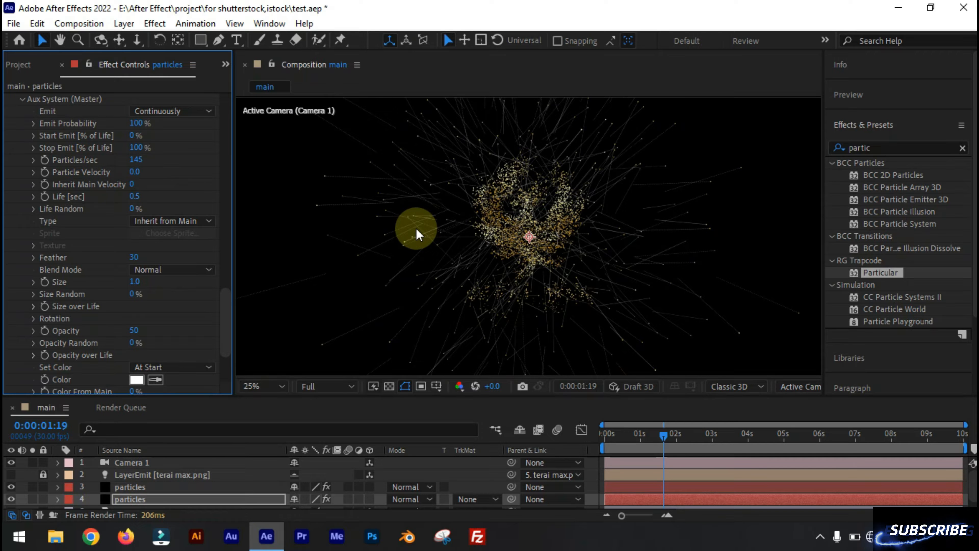
# - Set the main particle Size to 3 on the lower particles layer
pyautogui.scroll(10, 148, 301)
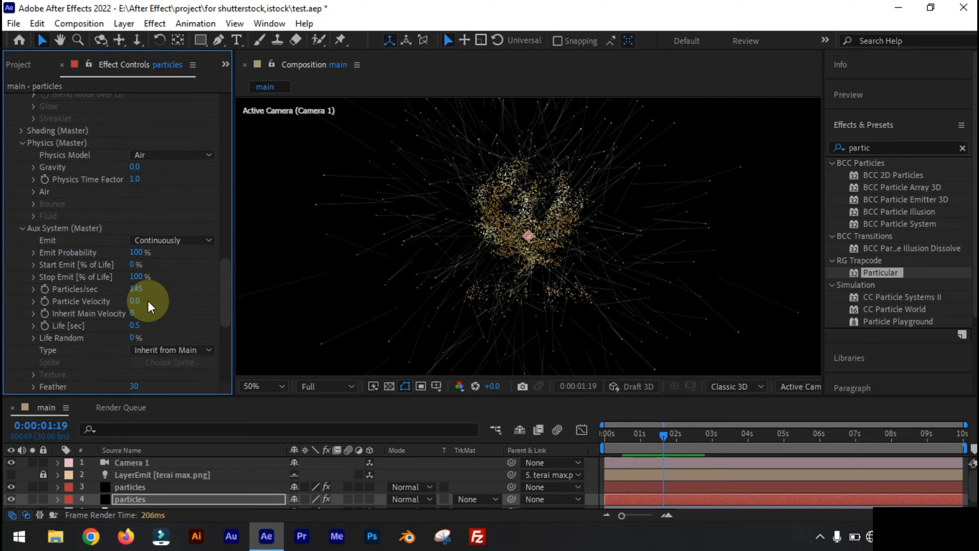
pyautogui.scroll(2, 151, 294)
pyautogui.click(135, 366)
pyautogui.write('3')
pyautogui.press('Return')
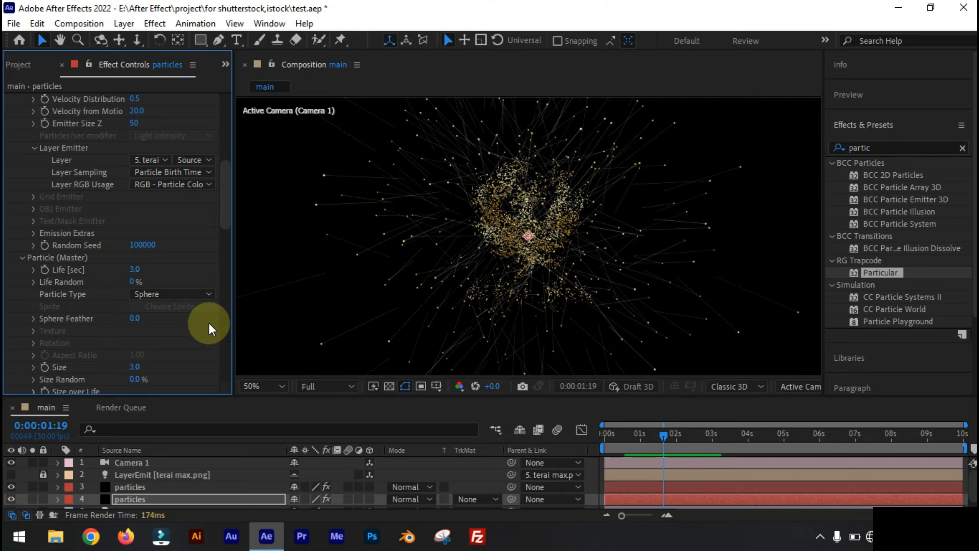
# - Set the Aux System's particle Size to 1.5
pyautogui.scroll(-10, 159, 339)
pyautogui.scroll(-4, 157, 332)
pyautogui.scroll(-4, 120, 305)
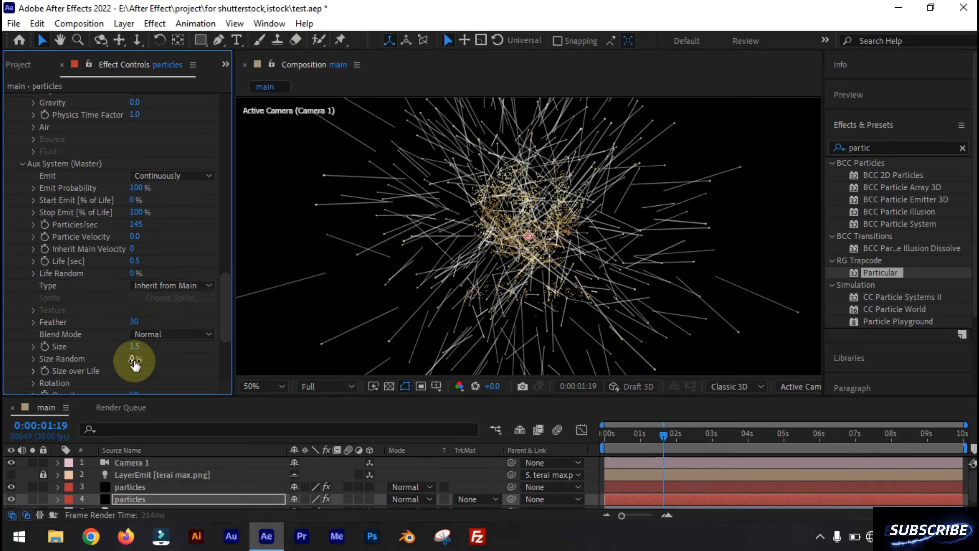
# - Give the Aux System's Size over Life a linear curve falling from full size at the start to zero at the end
pyautogui.scroll(-8, 62, 298)
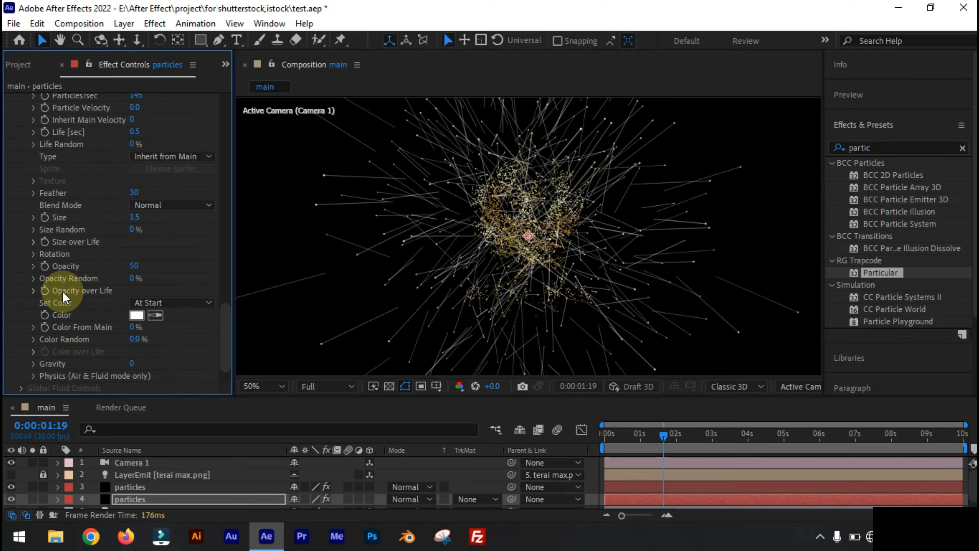
pyautogui.click(33, 244)
pyautogui.click(231, 341)
pyautogui.moveTo(231, 340); pyautogui.dragTo(260, 340)
pyautogui.scroll(10, 37, 306)
pyautogui.scroll(-7, 81, 335)
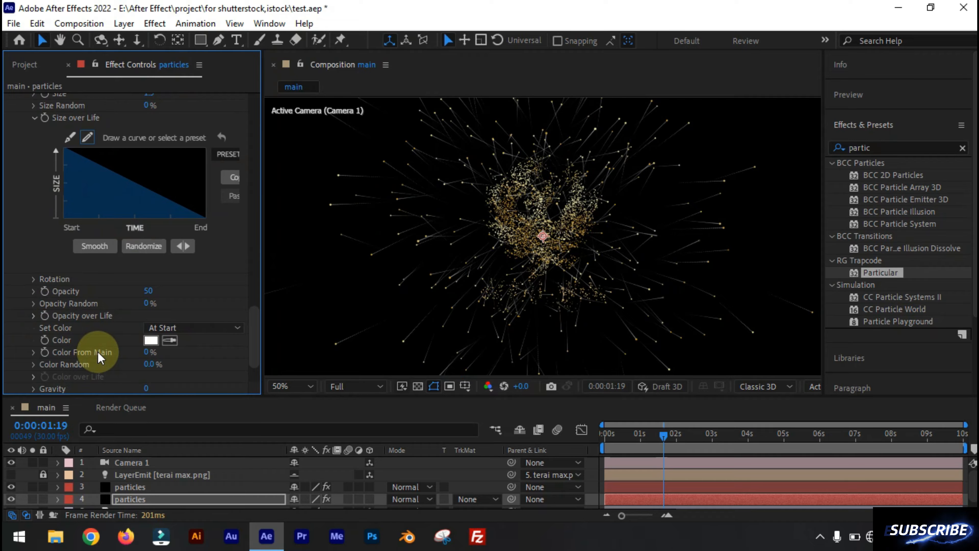
# - Set the Aux System's Set Color option to Over Life and fit the whole composition in the viewer
pyautogui.click(180, 328)
pyautogui.click(170, 358)
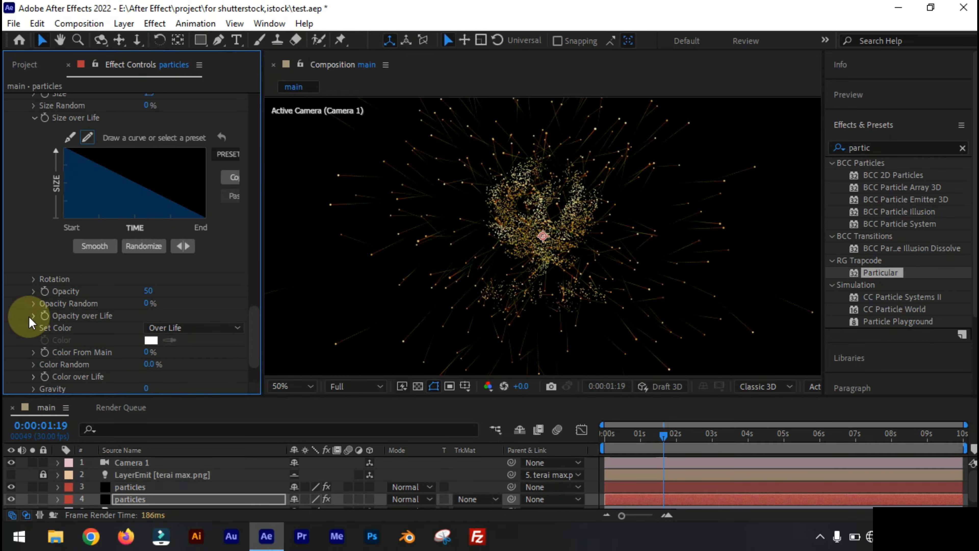
pyautogui.scroll(-2, 613, 306)
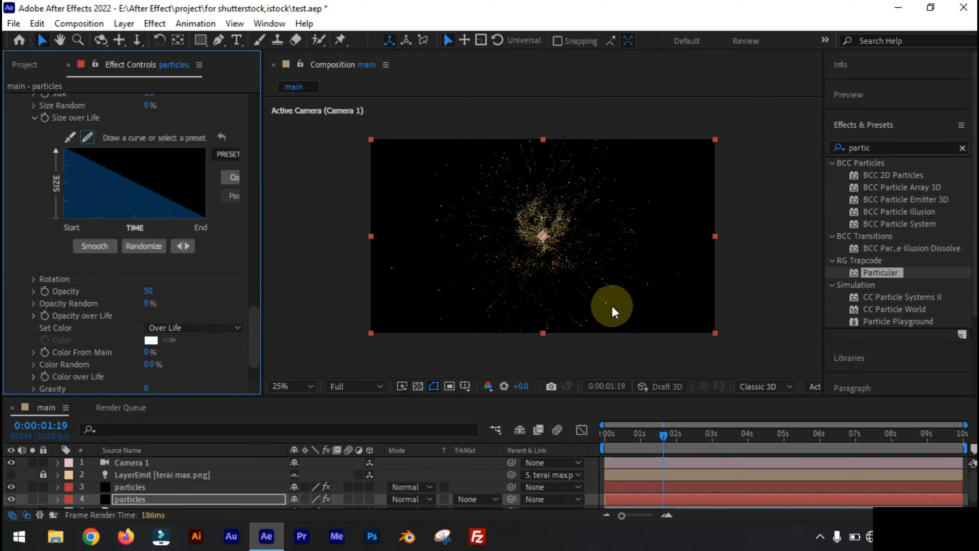
pyautogui.click(298, 386)
pyautogui.click(306, 133)
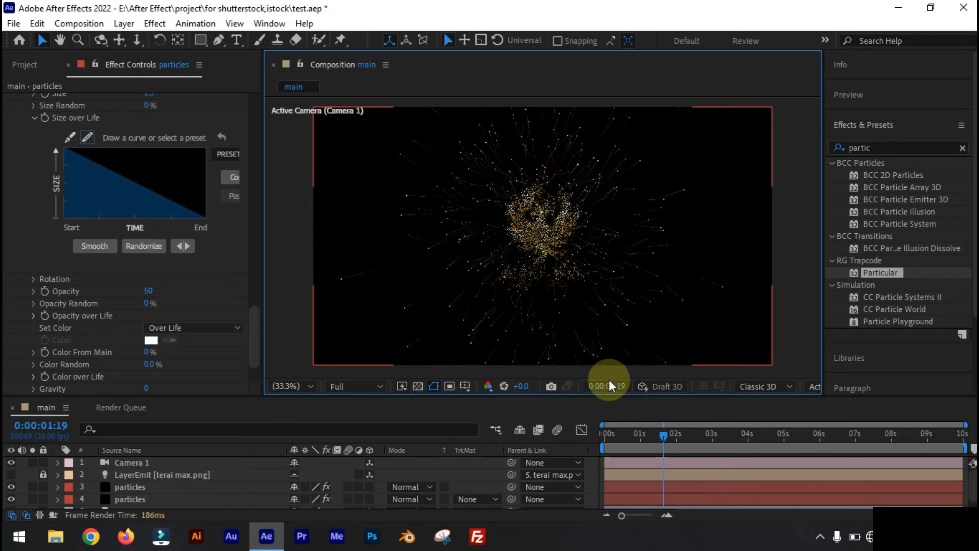
# - Set the Turbulence Field's Affect Position to 89 in the Air physics, after trying Air Resistance and Affect Size
pyautogui.scroll(-7, 44, 332)
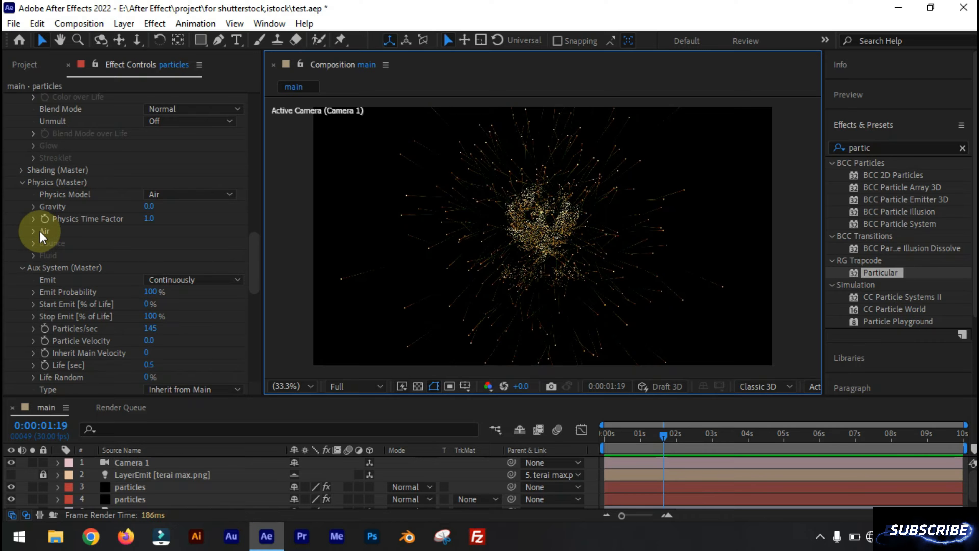
pyautogui.click(33, 233)
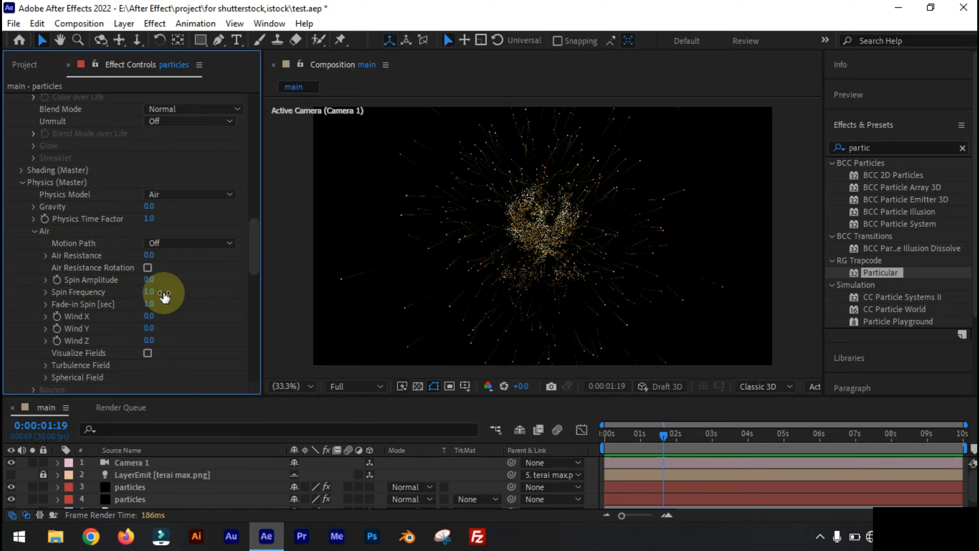
pyautogui.moveTo(154, 257)
pyautogui.mouseDown()
pyautogui.moveTo(206, 258)
pyautogui.moveTo(148, 258)
pyautogui.mouseUp()
pyautogui.scroll(-3, 116, 257)
pyautogui.click(50, 236)
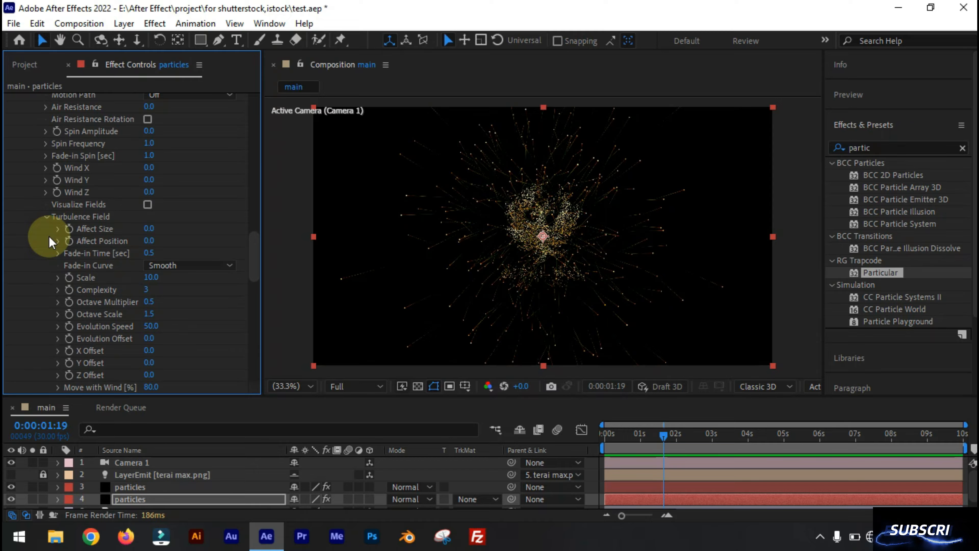
pyautogui.moveTo(148, 232); pyautogui.dragTo(226, 233)
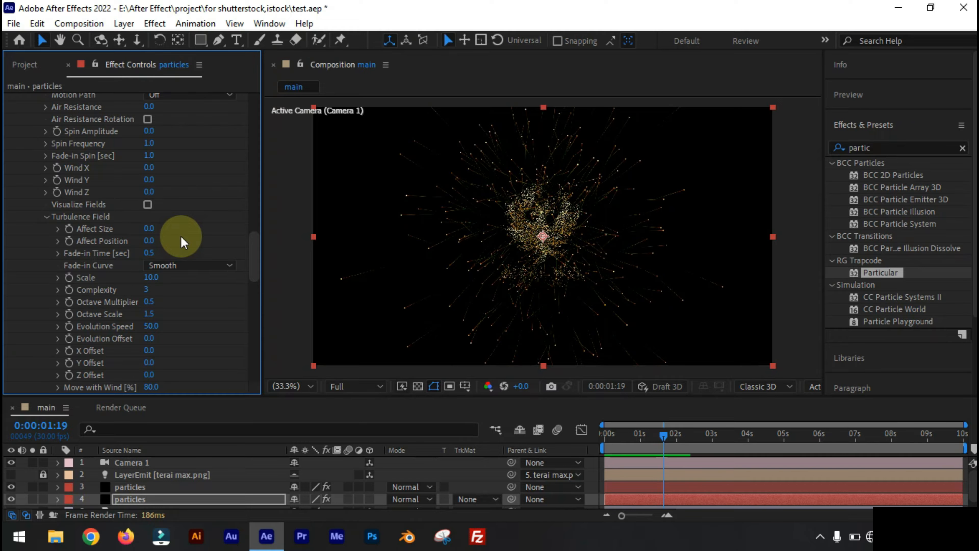
pyautogui.moveTo(150, 241)
pyautogui.mouseDown()
pyautogui.moveTo(181, 247)
pyautogui.moveTo(151, 246)
pyautogui.moveTo(168, 244)
pyautogui.mouseUp()
pyautogui.scroll(-1, 420, 281)
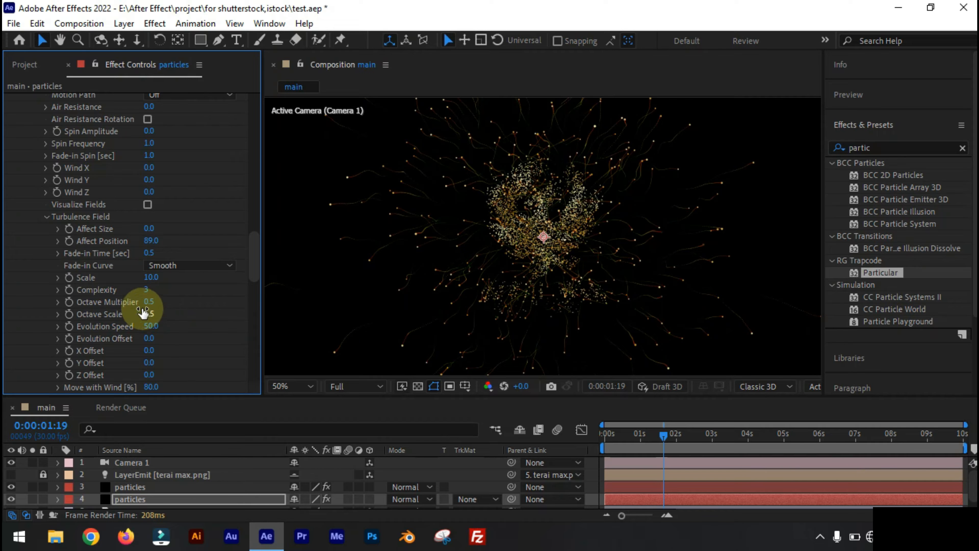
# - Duplicate the lower particles layer and set one of the copy's Particular values to 10
pyautogui.hotkey('ctrl', 'd')
pyautogui.scroll(15, 154, 270)
pyautogui.click(150, 196)
pyautogui.write('10')
pyautogui.press('Return')
pyautogui.scroll(-4, 107, 294)
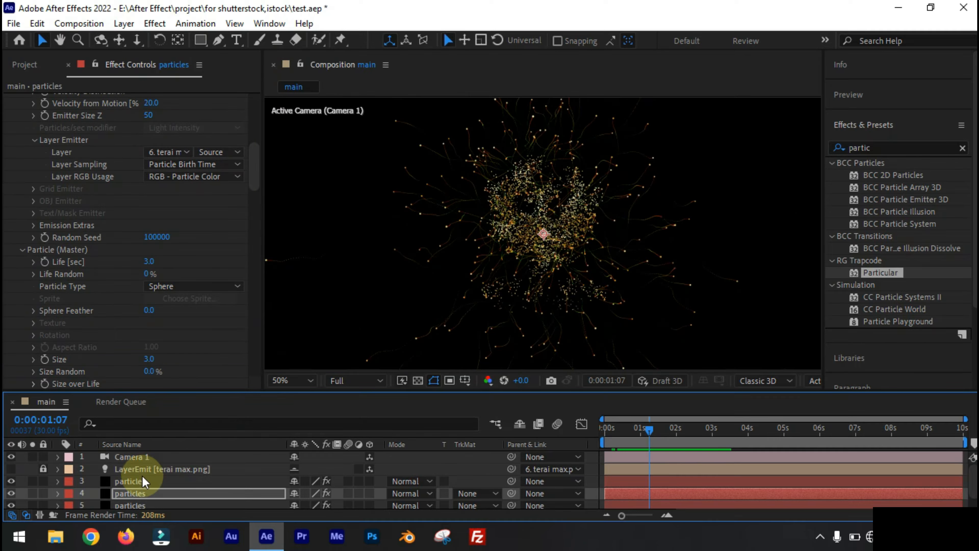
# - Duplicate the uppermost particles layer, directly below the LayerEmit layer
pyautogui.click(140, 482)
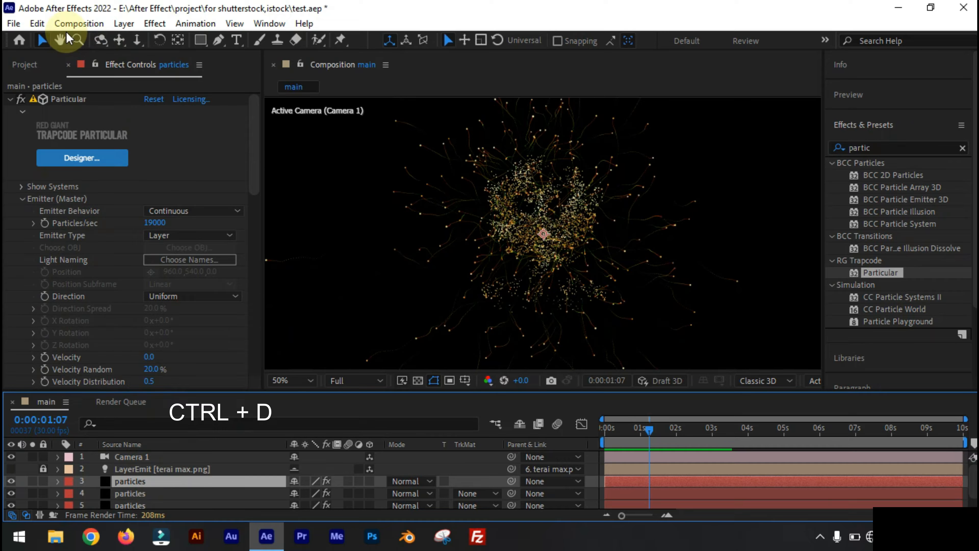
pyautogui.click(37, 24)
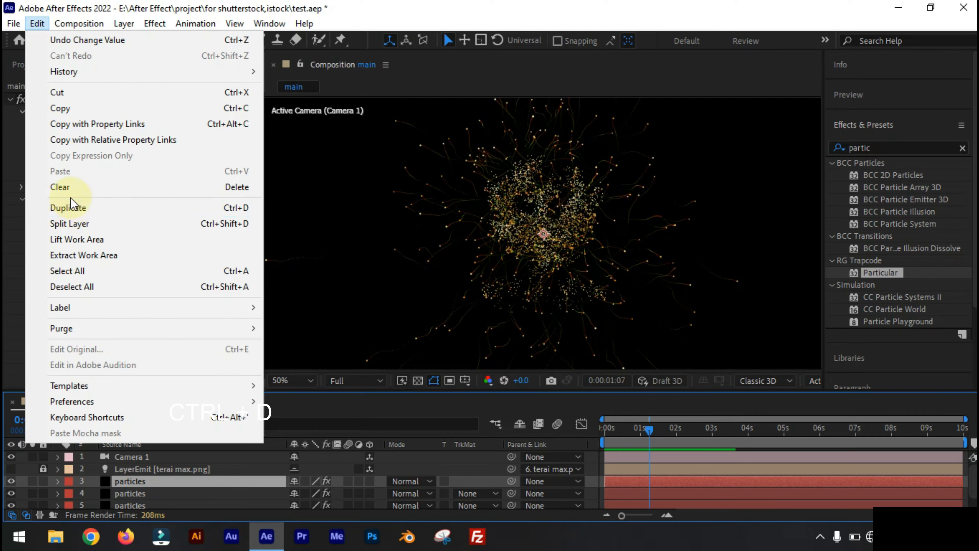